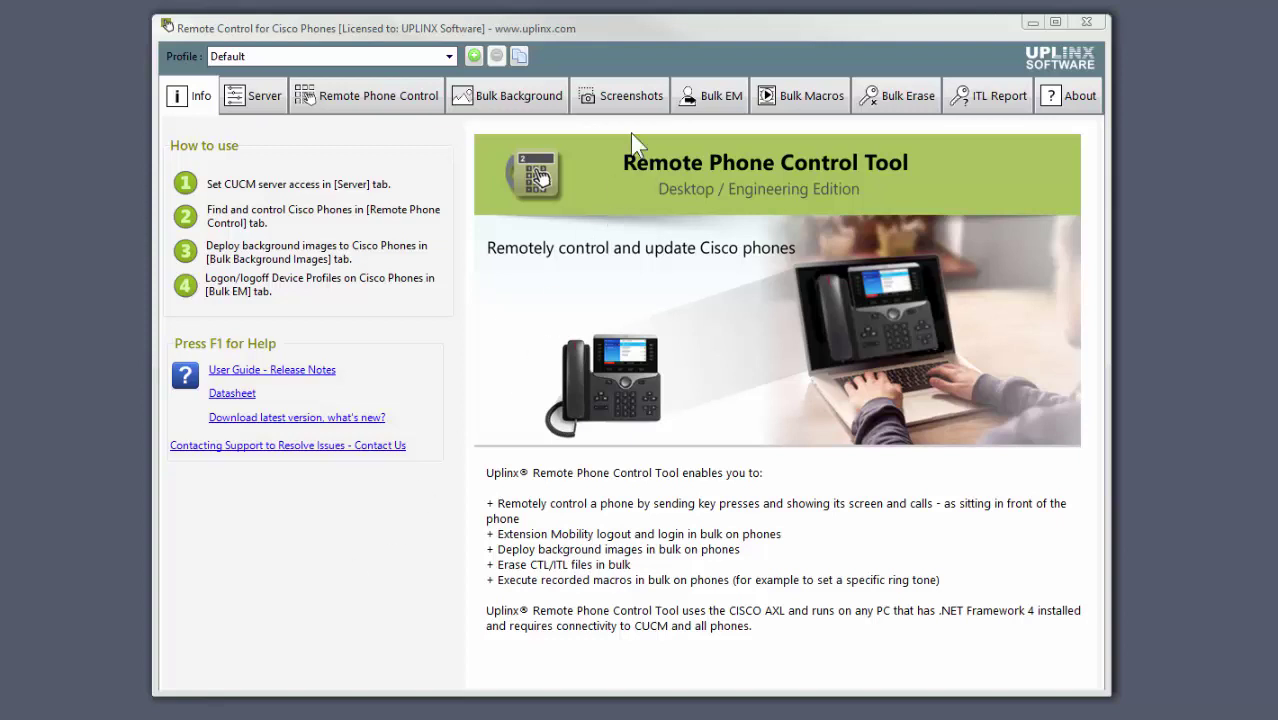
Begin a bulk background deployment using the scenario that deploys multiple background images to the Wallpaper menu.
click(497, 95)
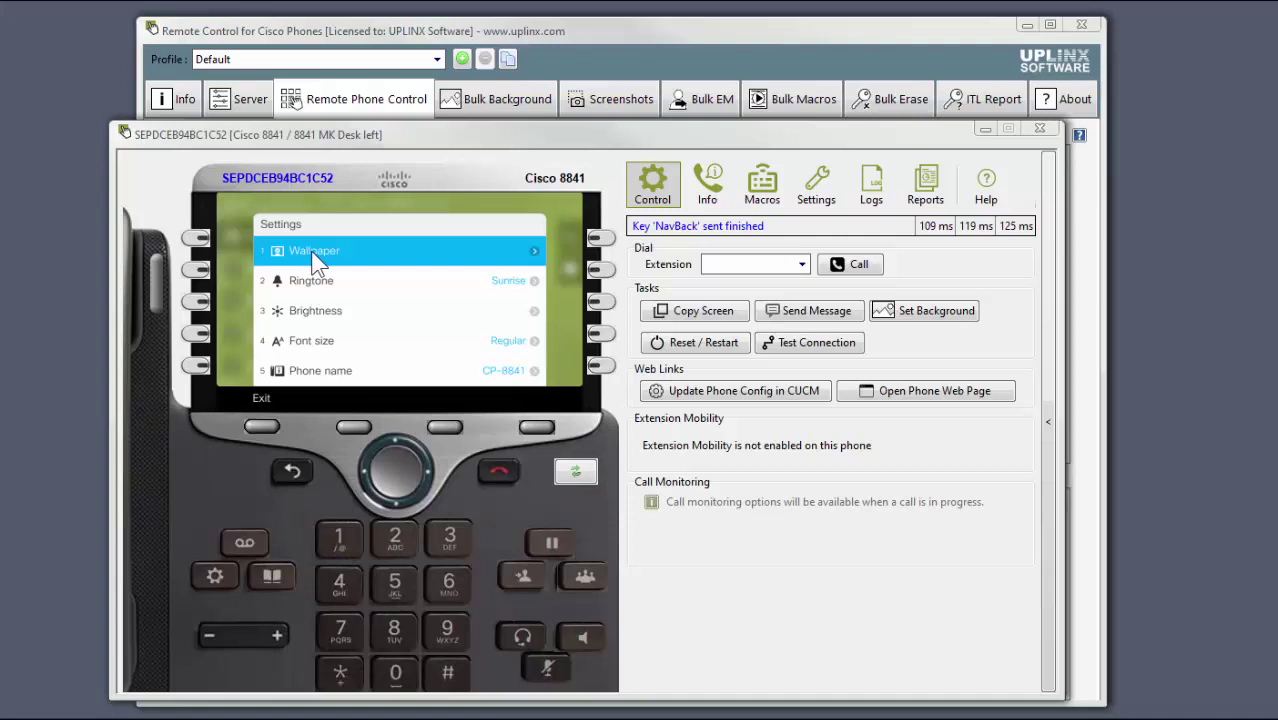
click(338, 543)
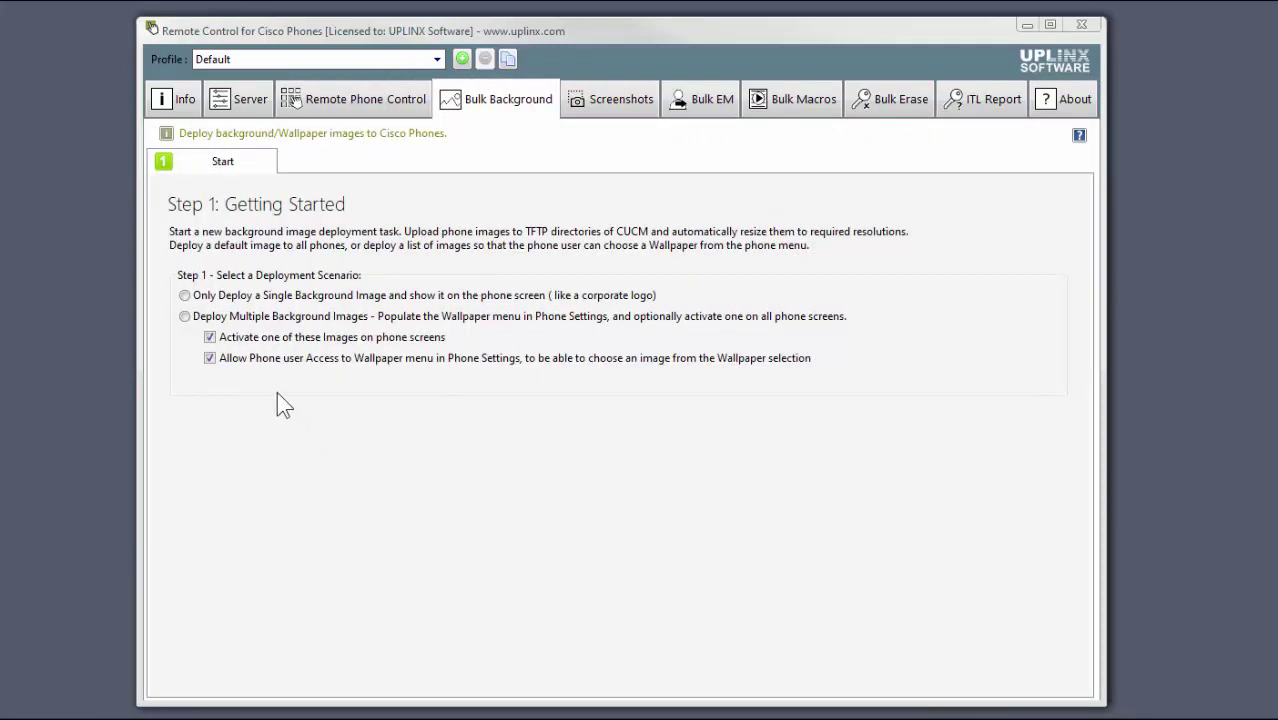
click(184, 317)
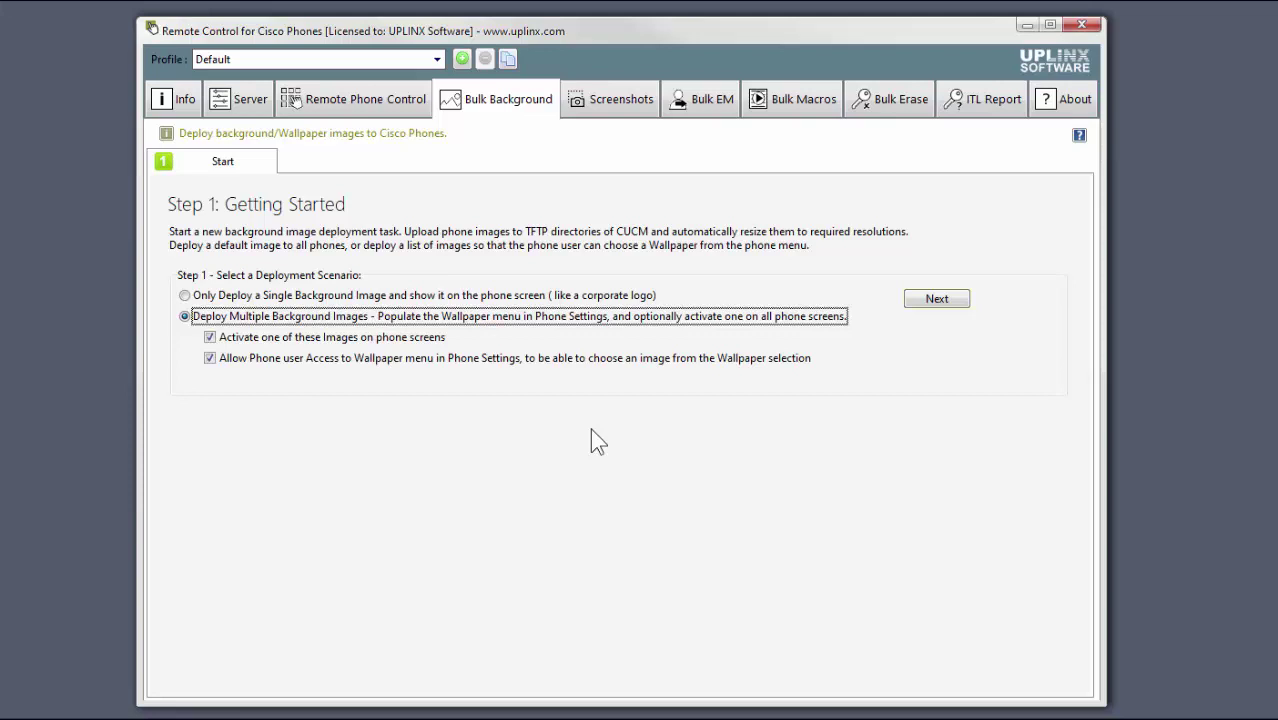
click(920, 302)
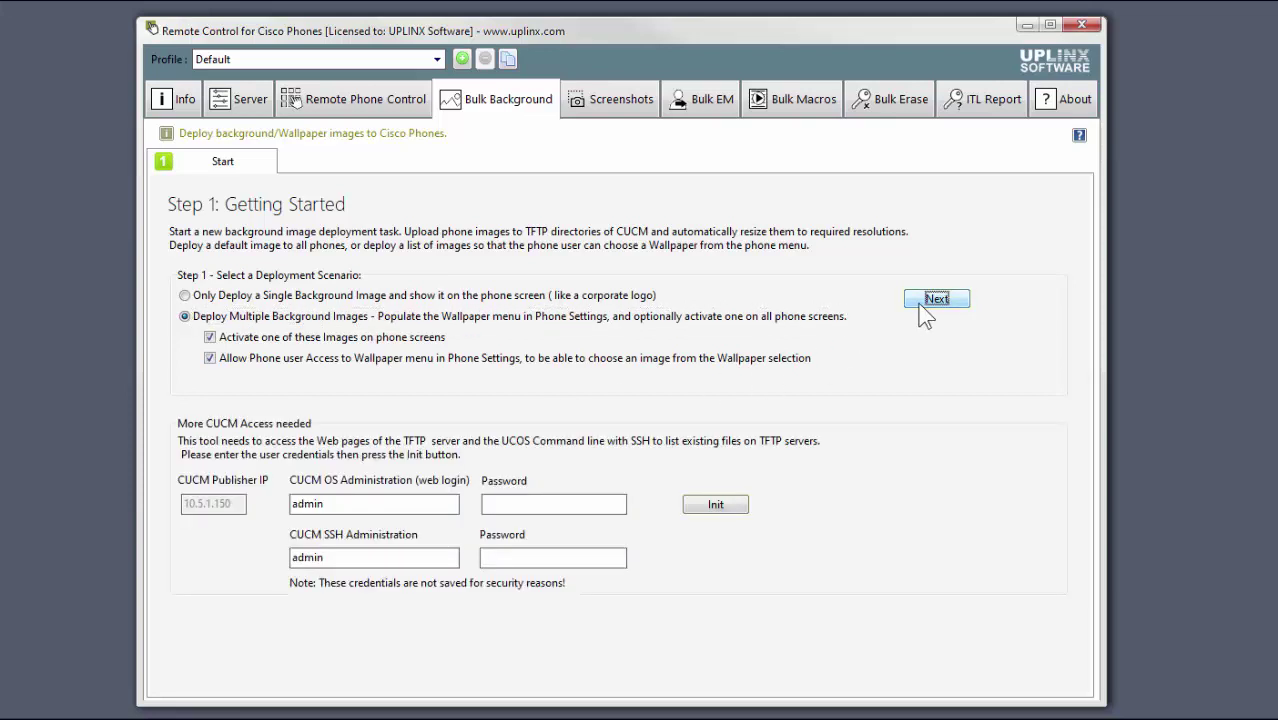
Enter the CUCM OS Administration and SSH Administration passwords and initialize access to the CUCM cluster.
click(537, 505)
text(*******)
key(Tab)
key(Tab)
text(*******)
click(714, 504)
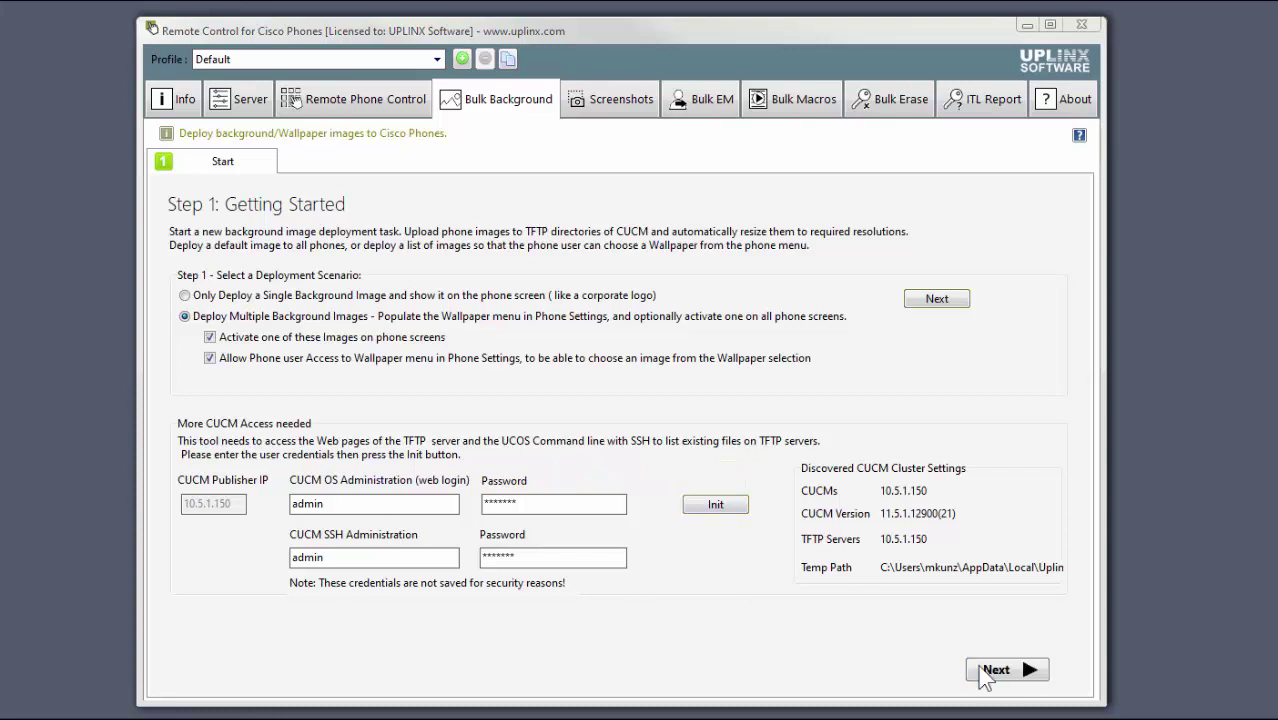
Proceed to choosing images and agree to overwrite the existing wallpaper configs for all phones.
click(985, 670)
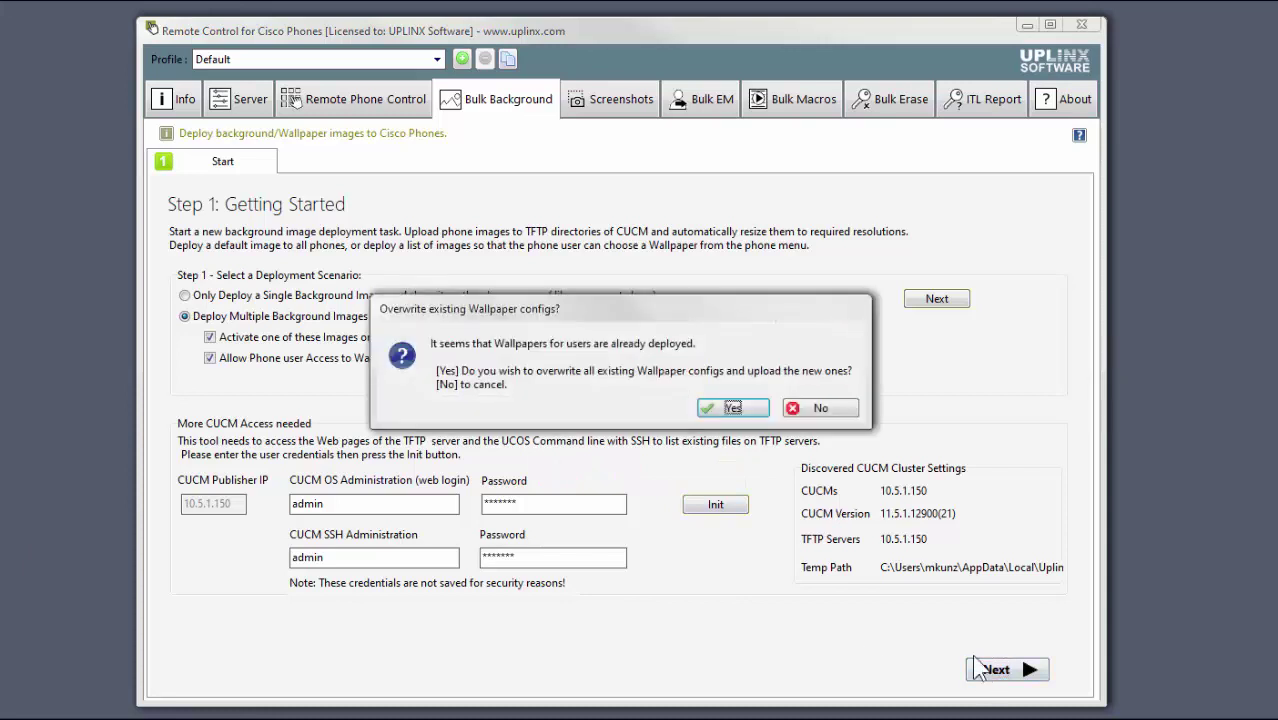
click(724, 410)
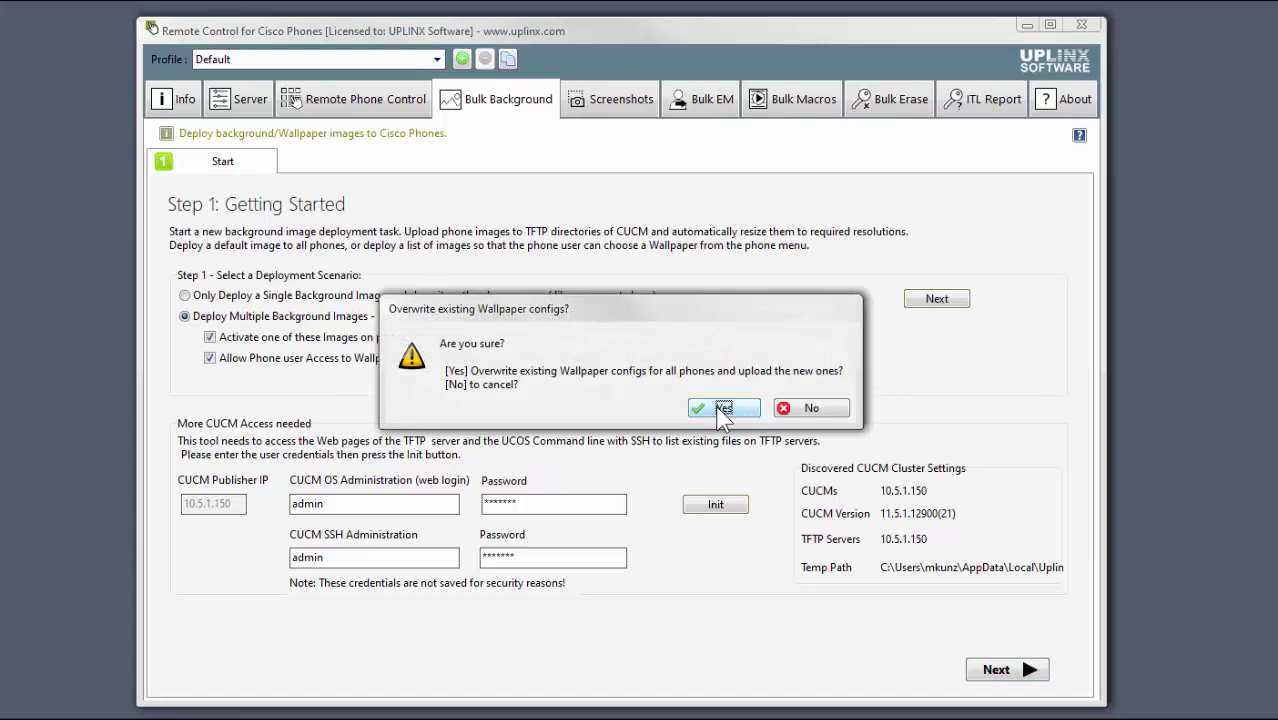
click(718, 406)
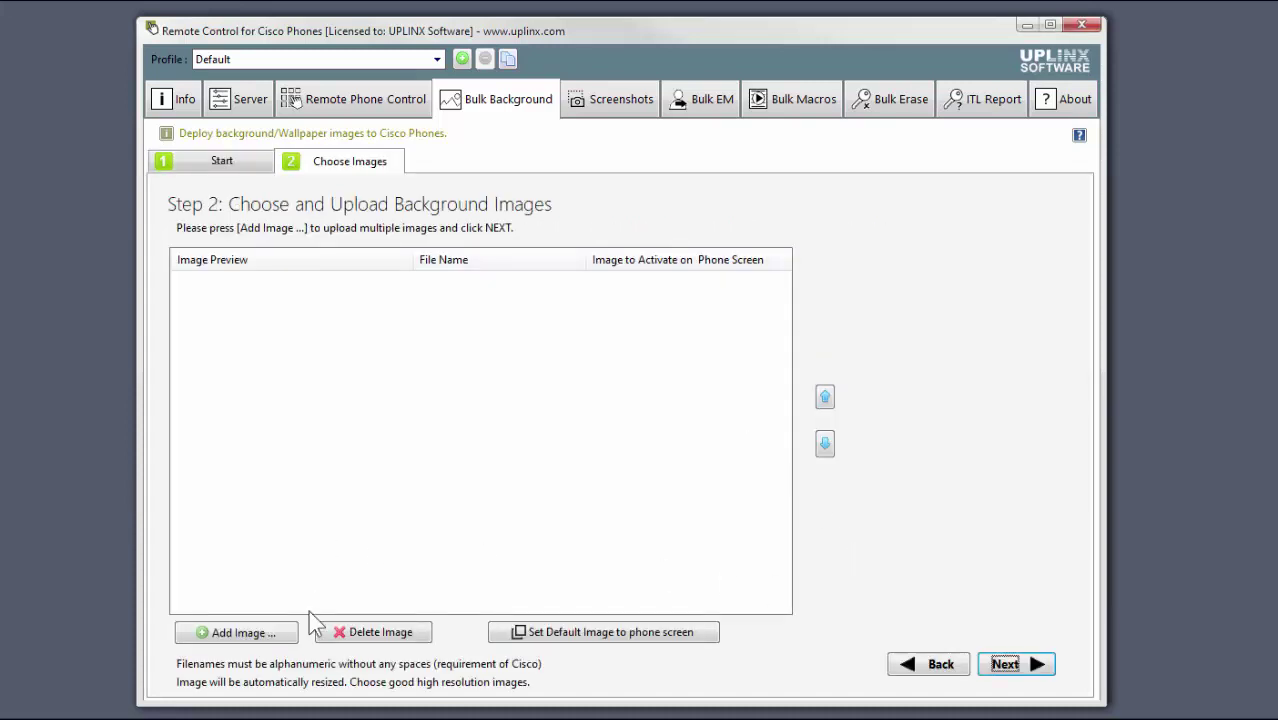
Add Logo.png, uplinx01blue.png and uplinx01green.png from the _samplePICS folder to the background image list.
click(240, 633)
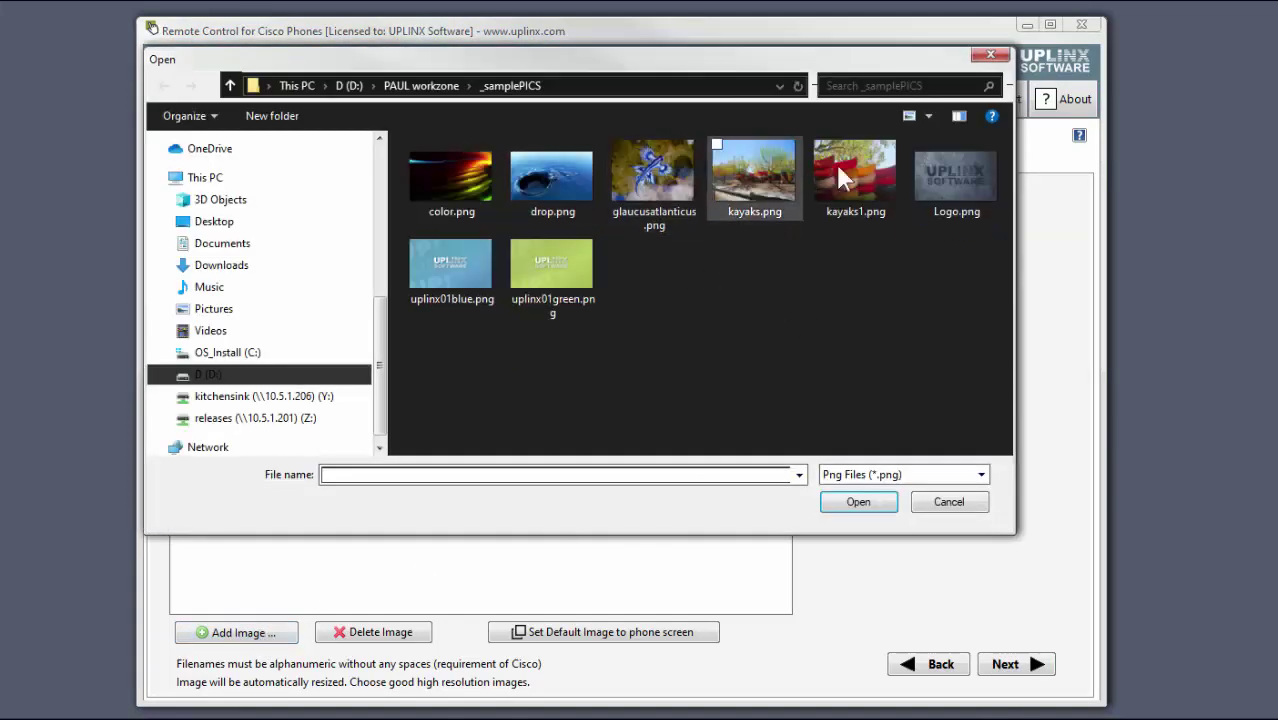
click(922, 155)
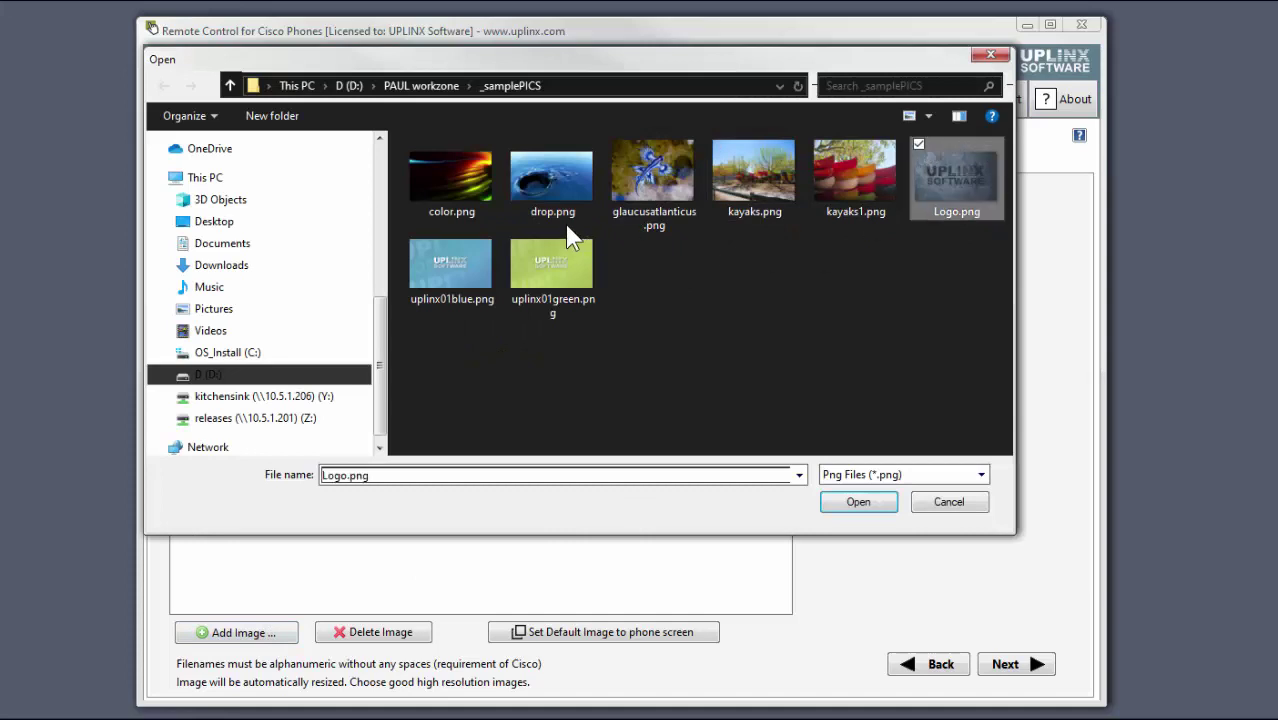
ctrl+click(417, 252)
ctrl+click(517, 242)
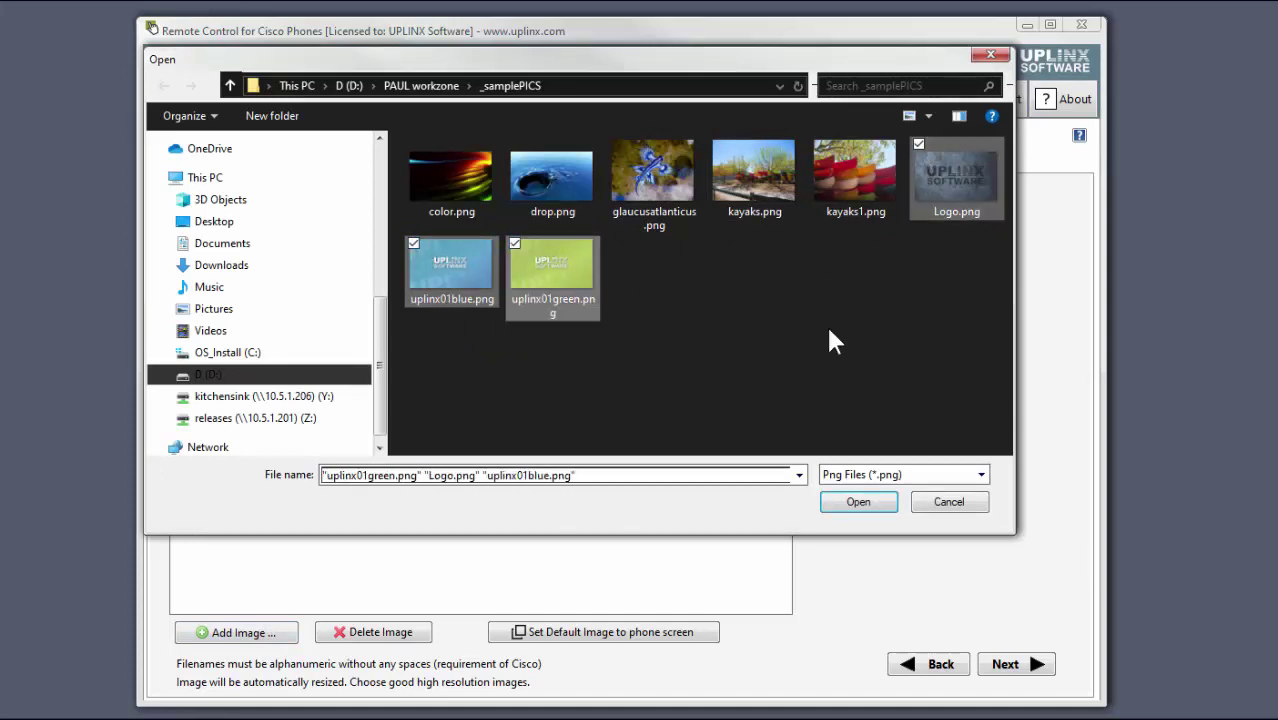
click(846, 501)
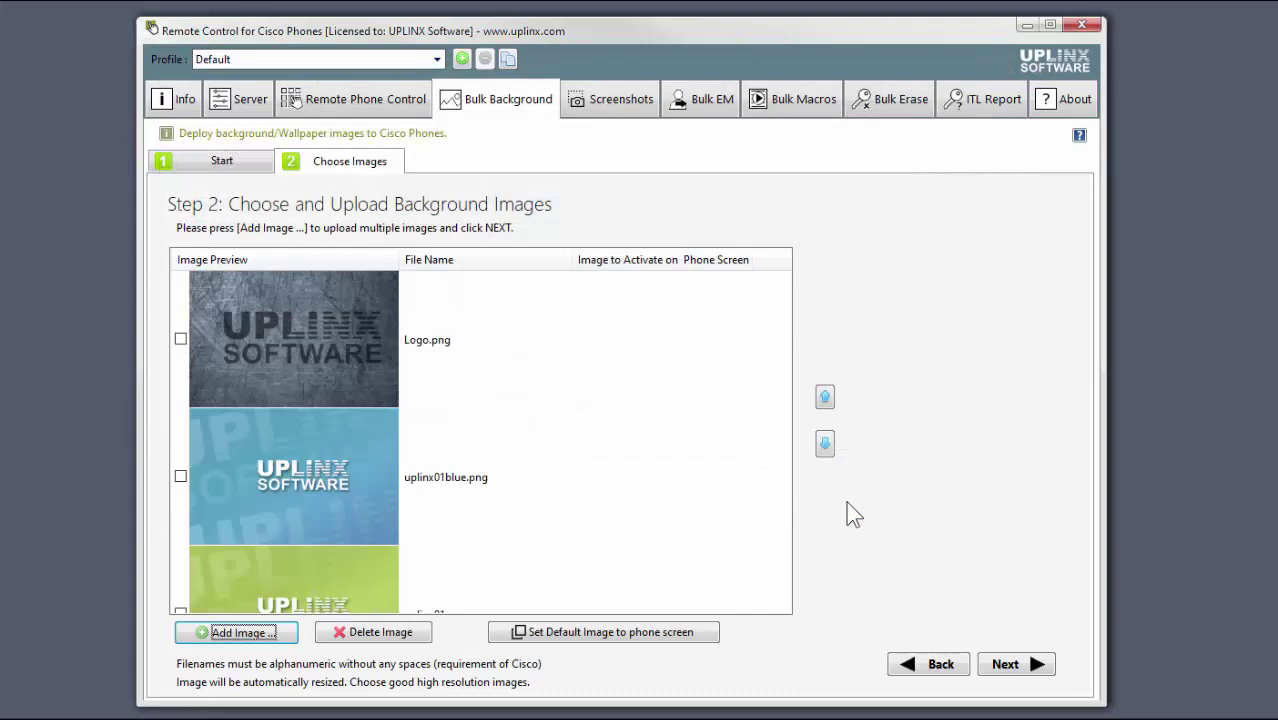
Set uplinx01green.png as the default phone screen image and upload the listed images to the TFTP server.
click(365, 581)
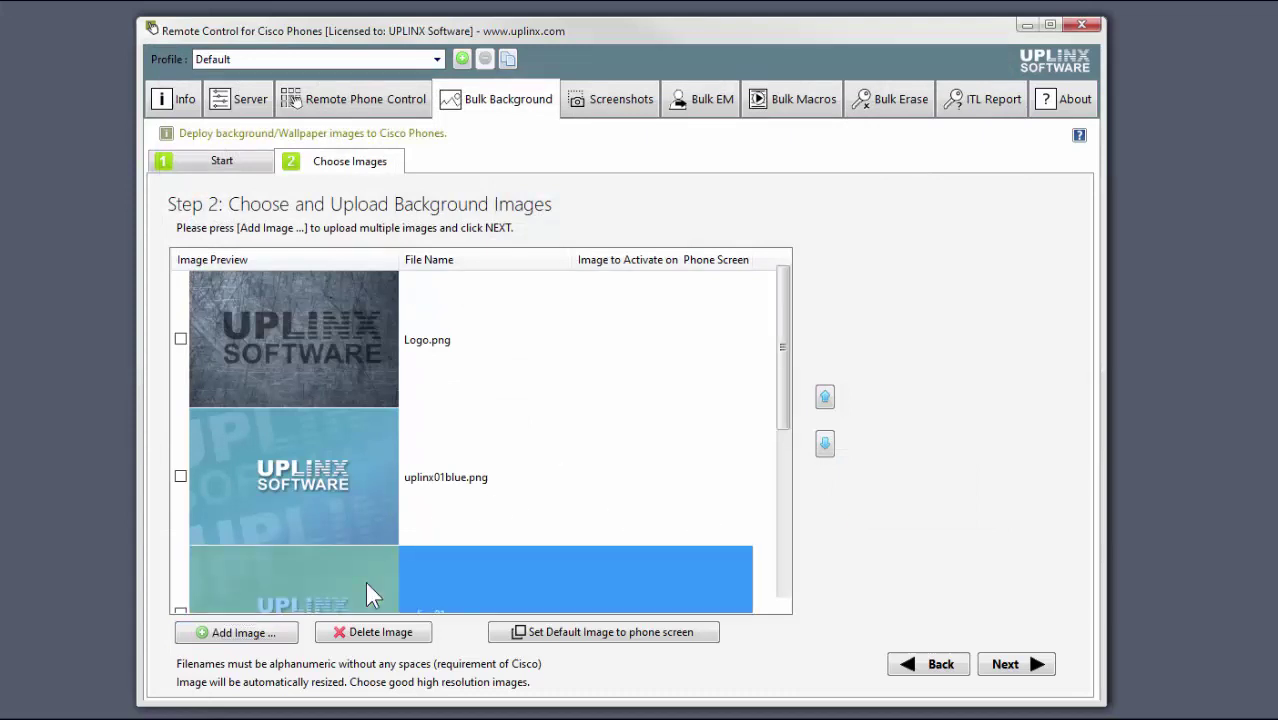
click(598, 631)
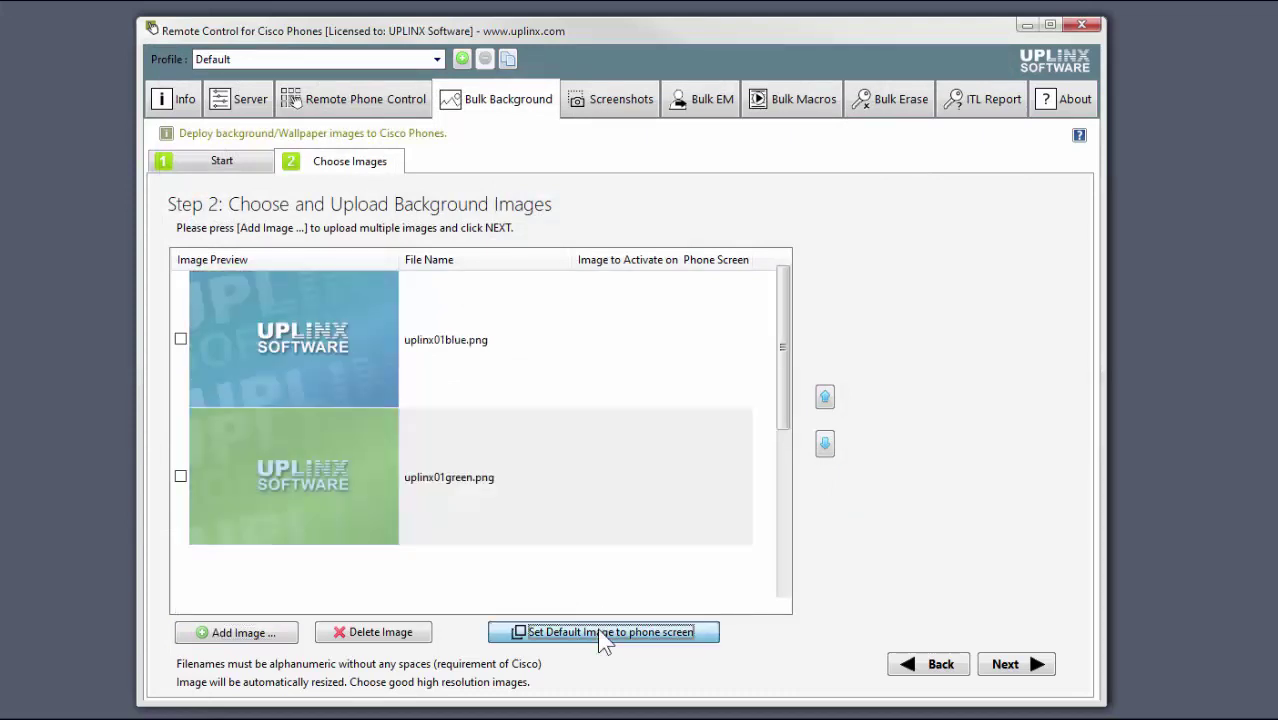
click(1030, 666)
click(687, 394)
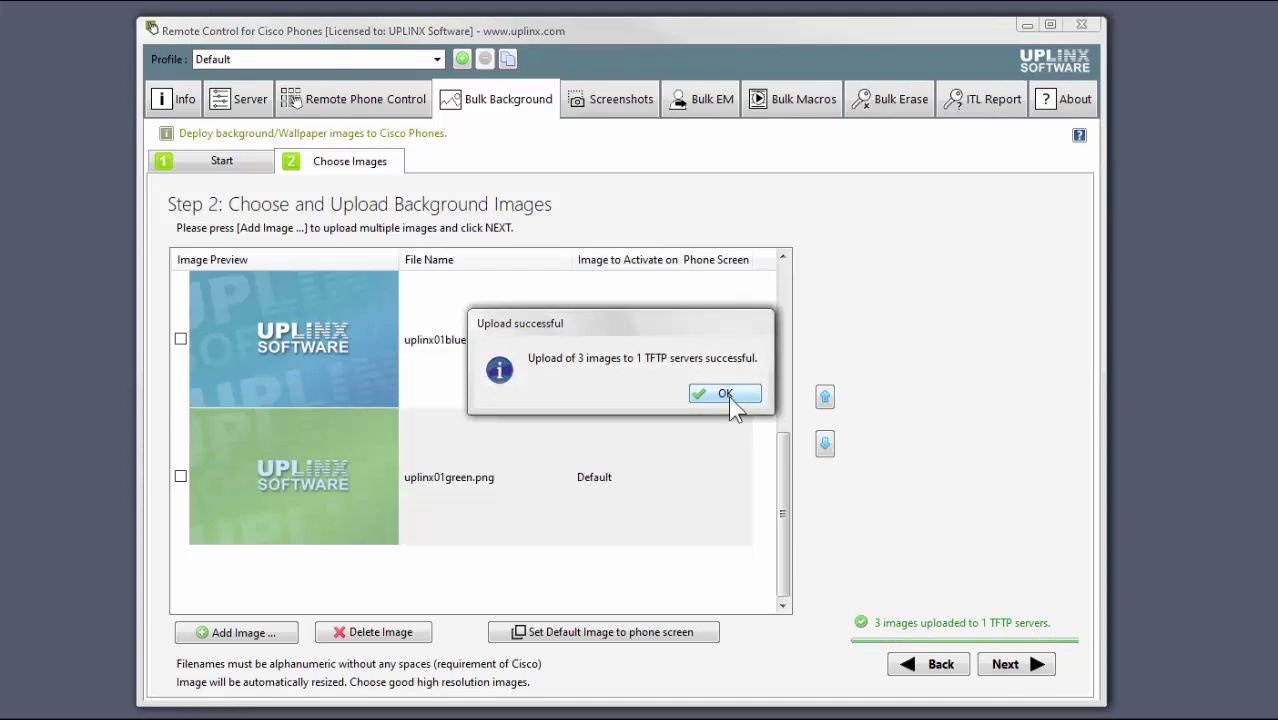
click(726, 394)
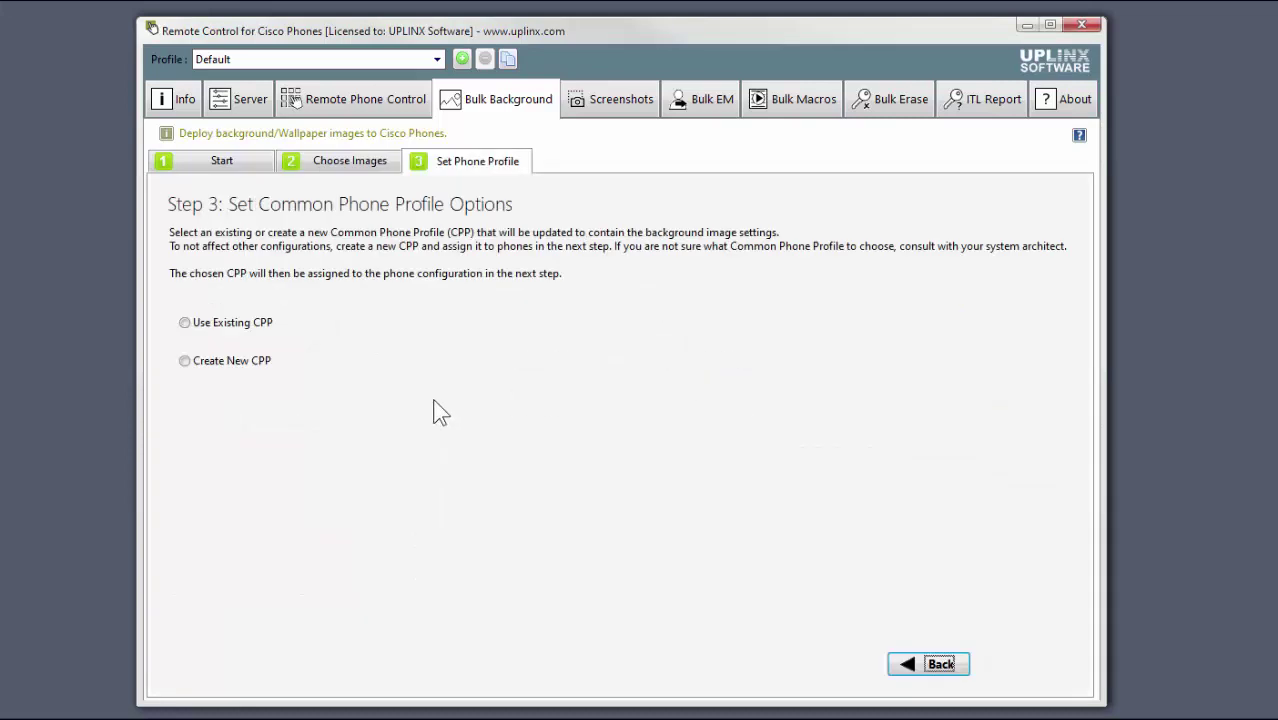
Create a new Common Phone Profile named "All phones" with settings copied from the Standard Common Phone Profile.
click(229, 363)
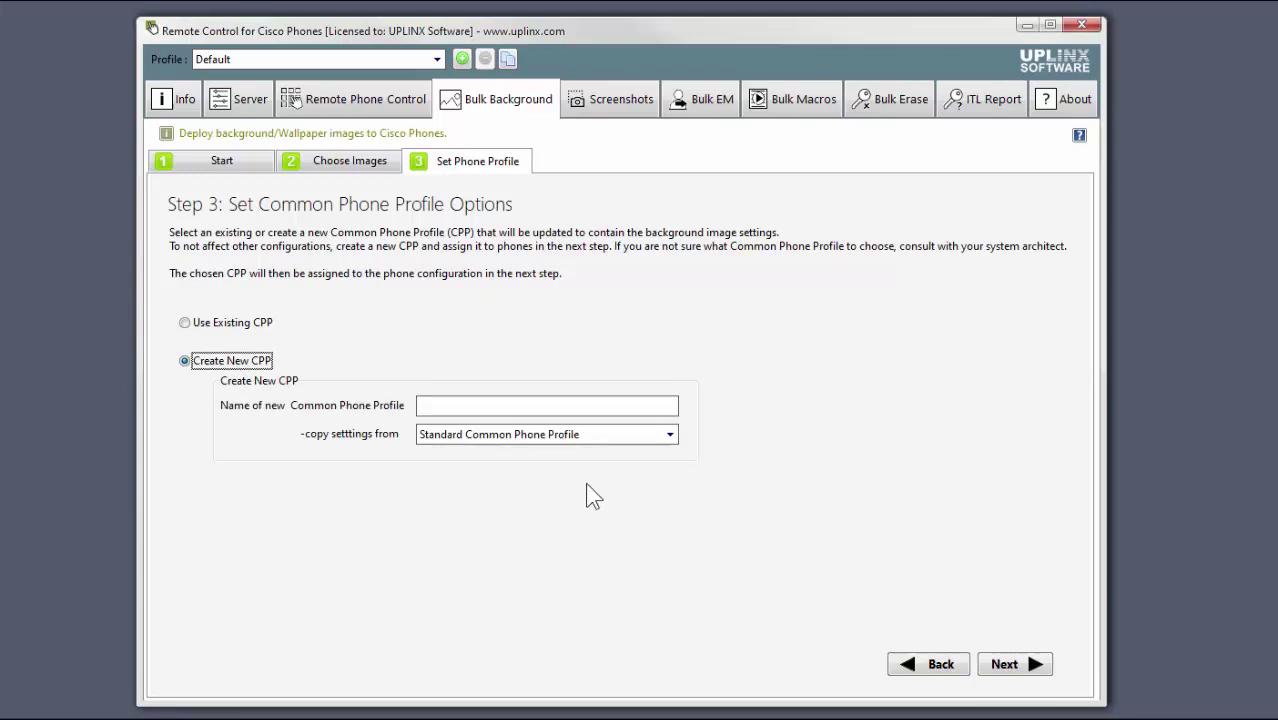
click(441, 404)
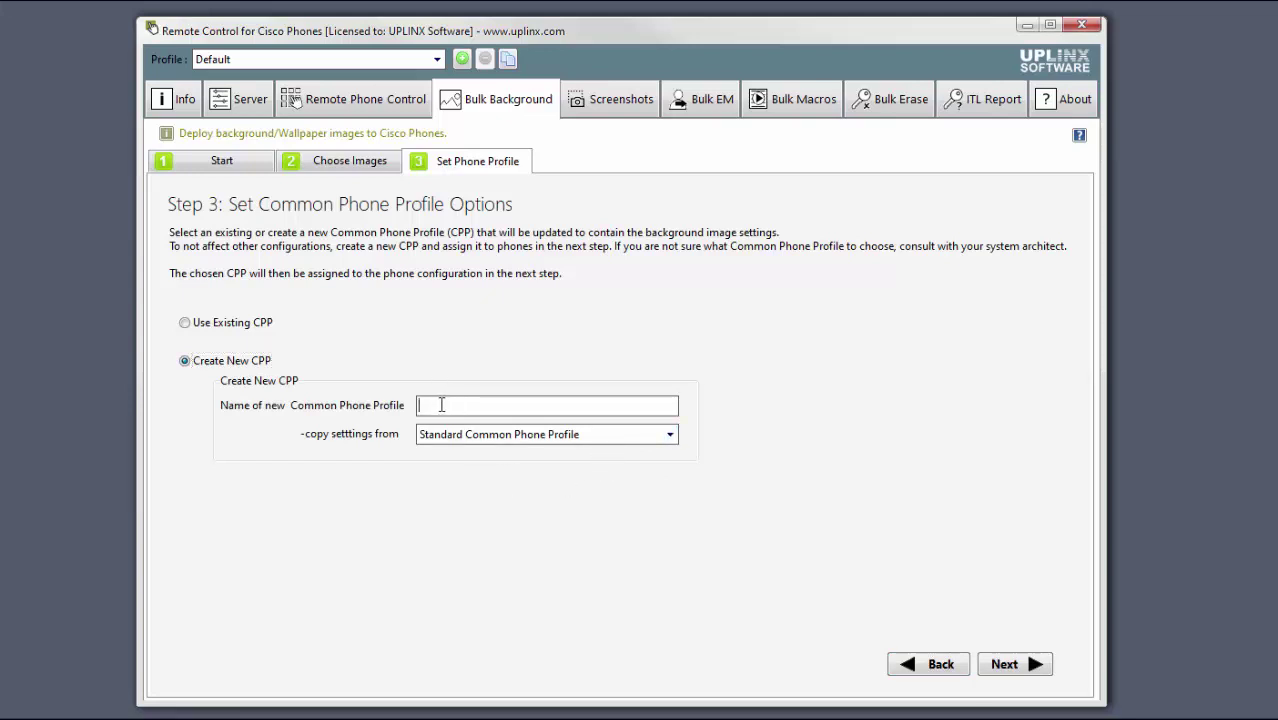
text(All phones)
click(1007, 666)
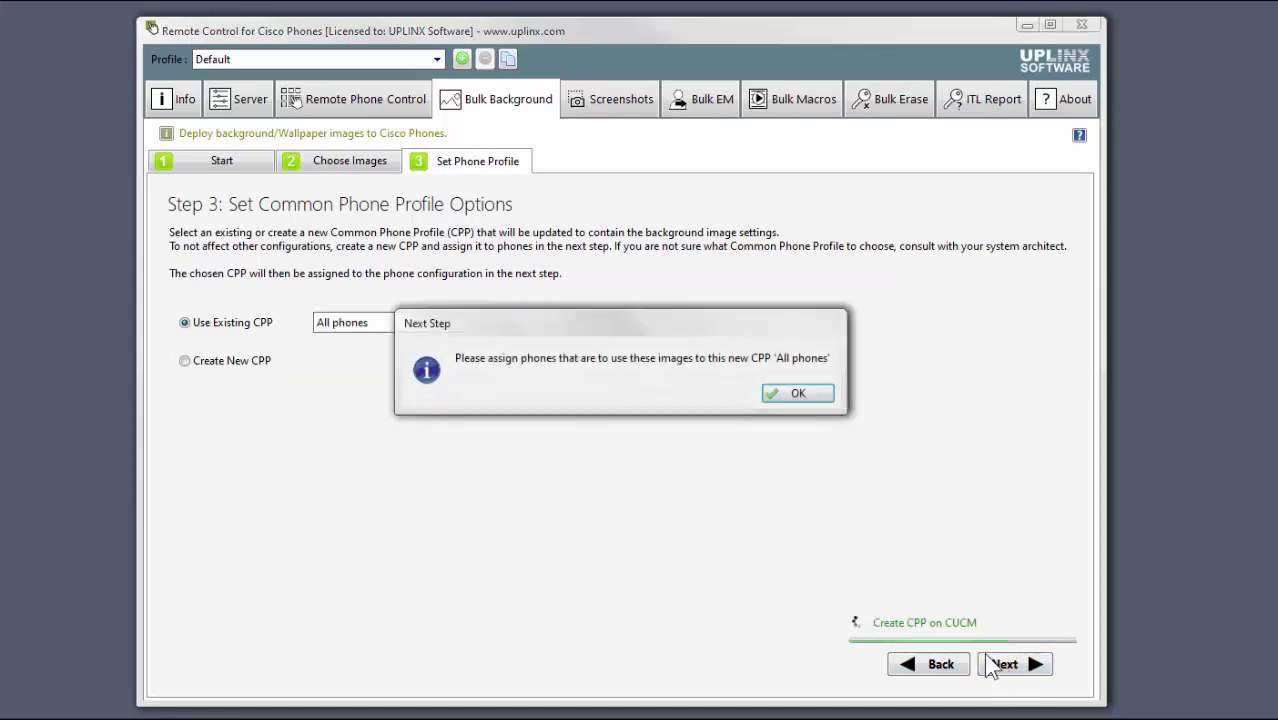
click(797, 395)
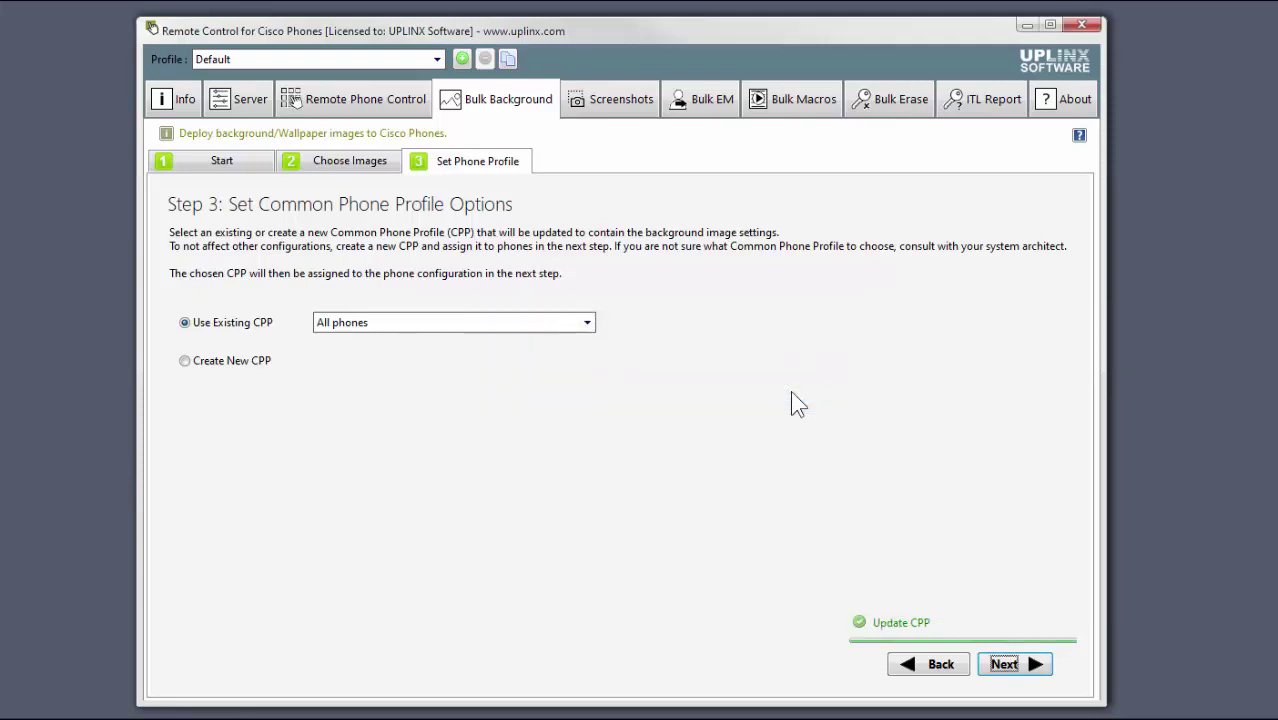
Find the phones, limit the results to registered devices, and assign the "All phones" profile to all of them.
click(203, 266)
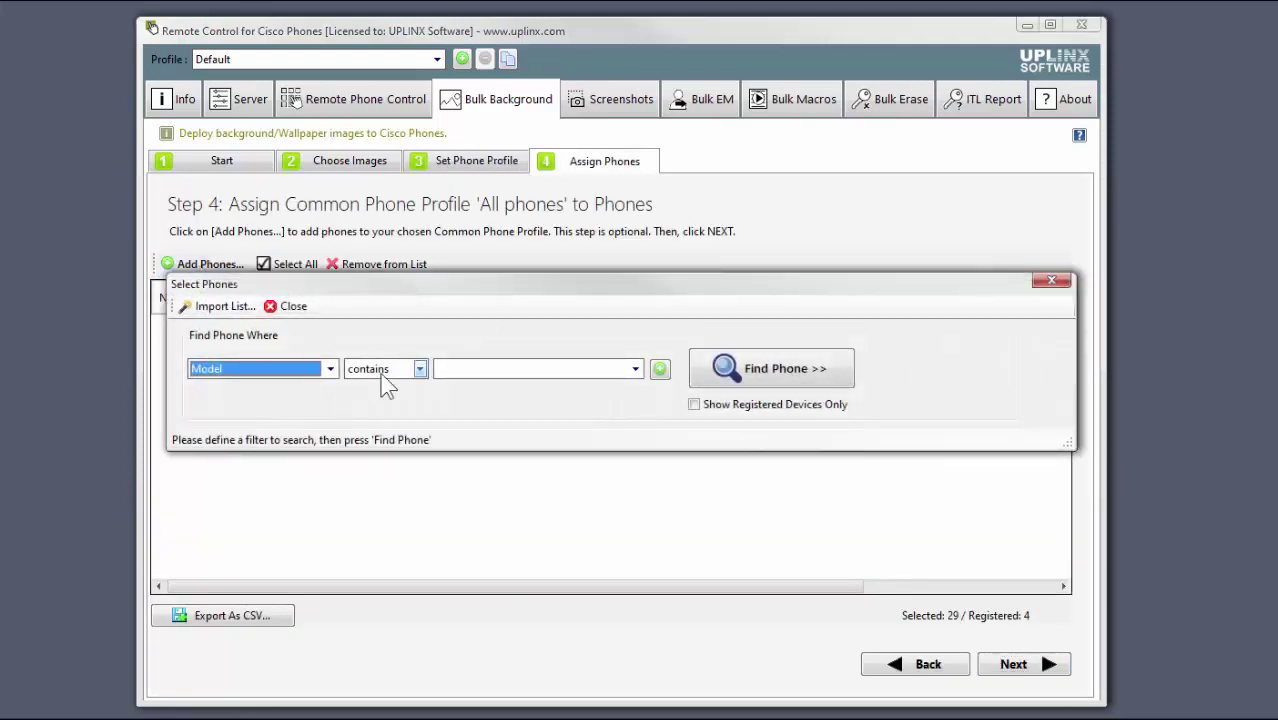
click(555, 372)
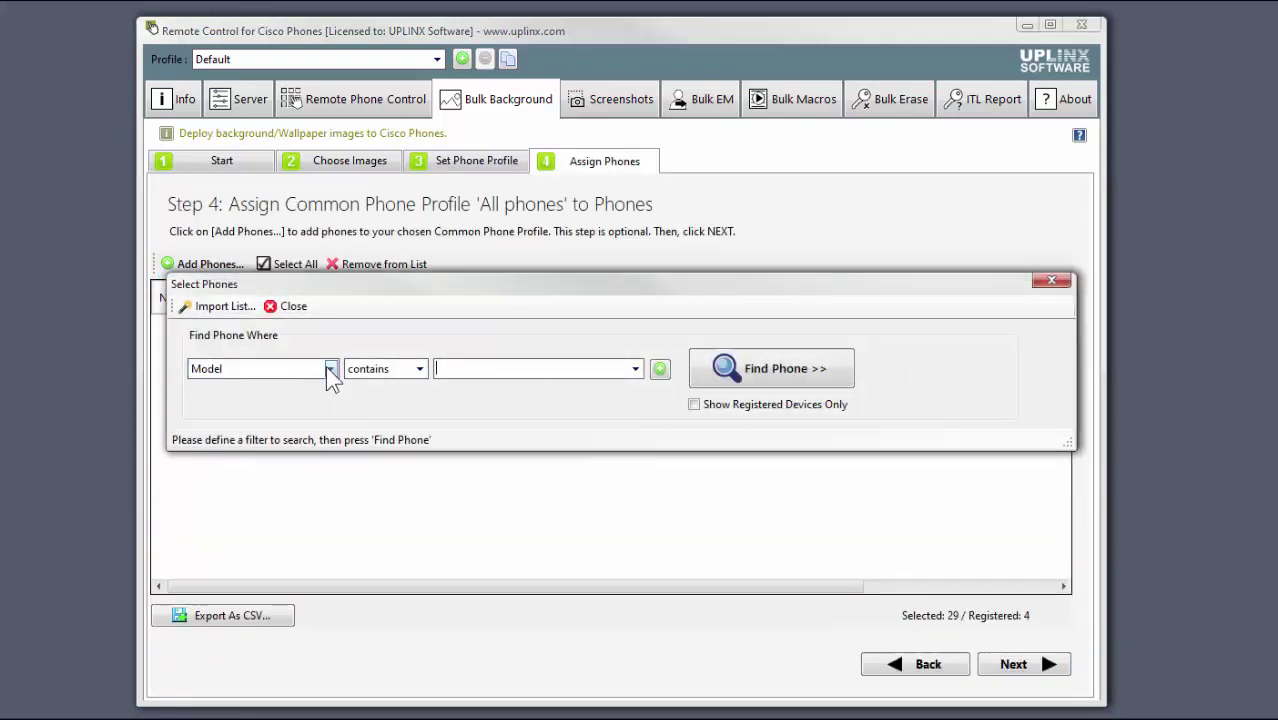
click(712, 372)
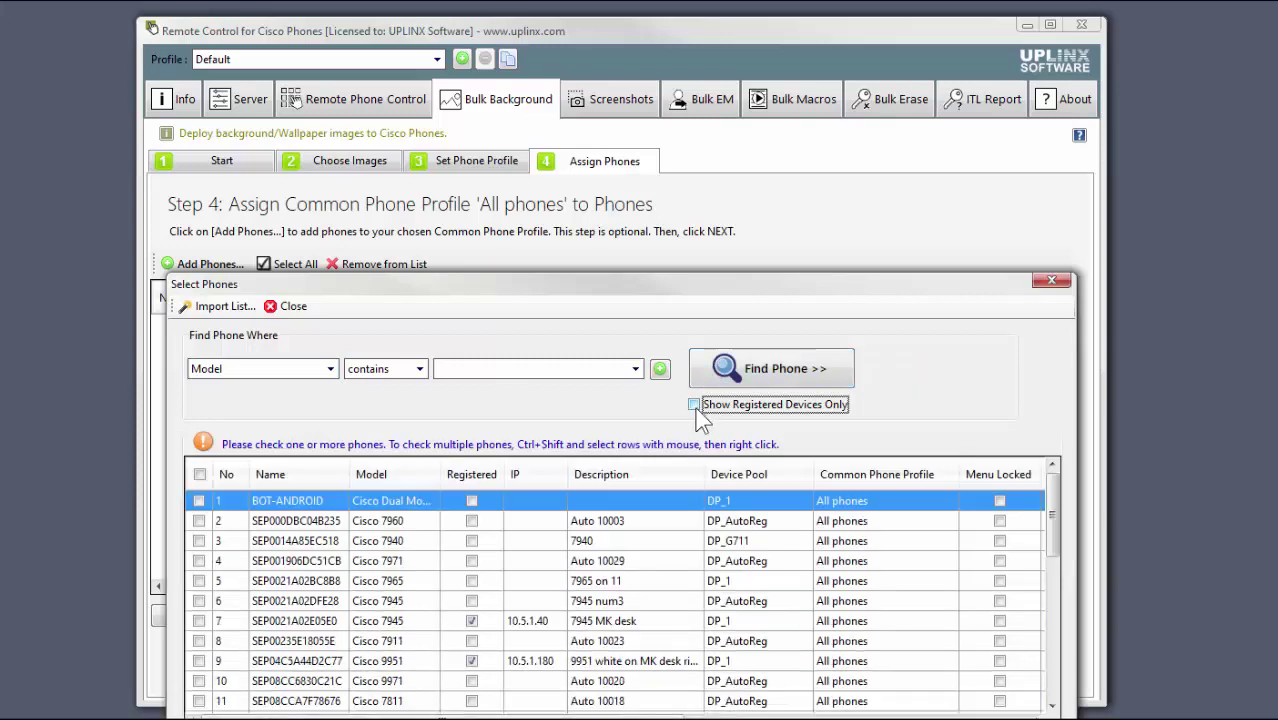
click(697, 406)
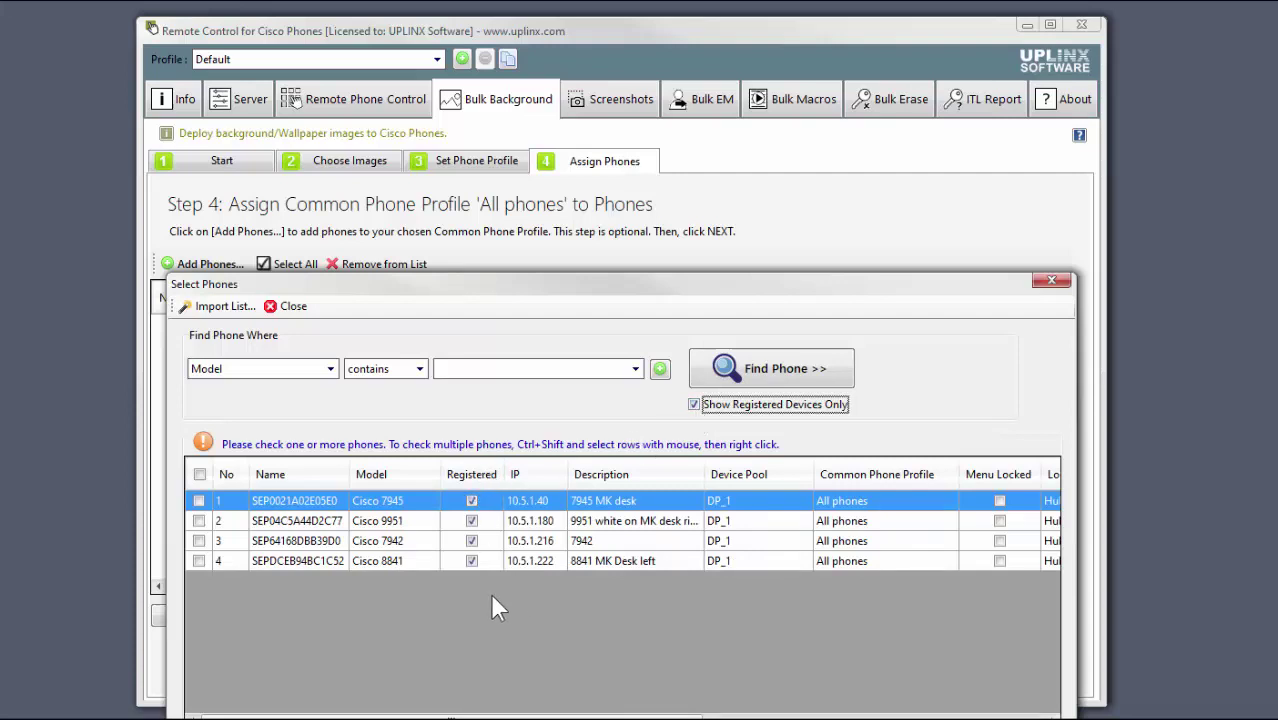
click(199, 475)
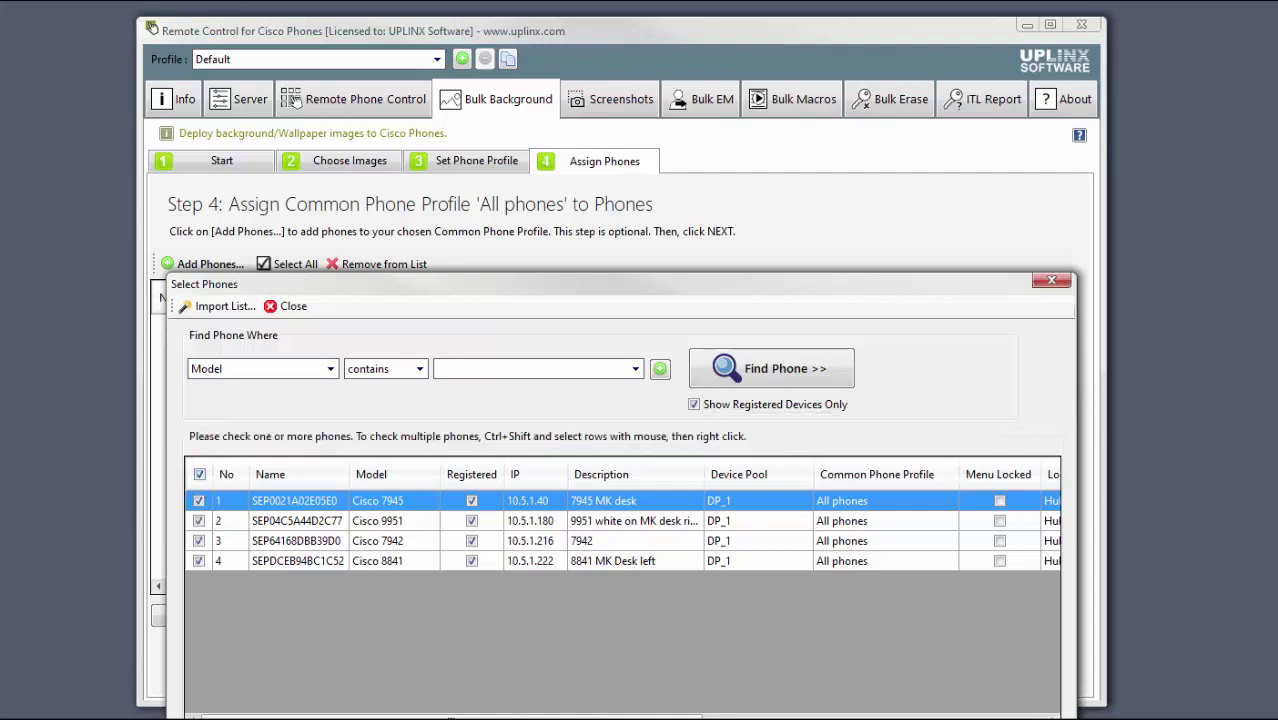
key(Return)
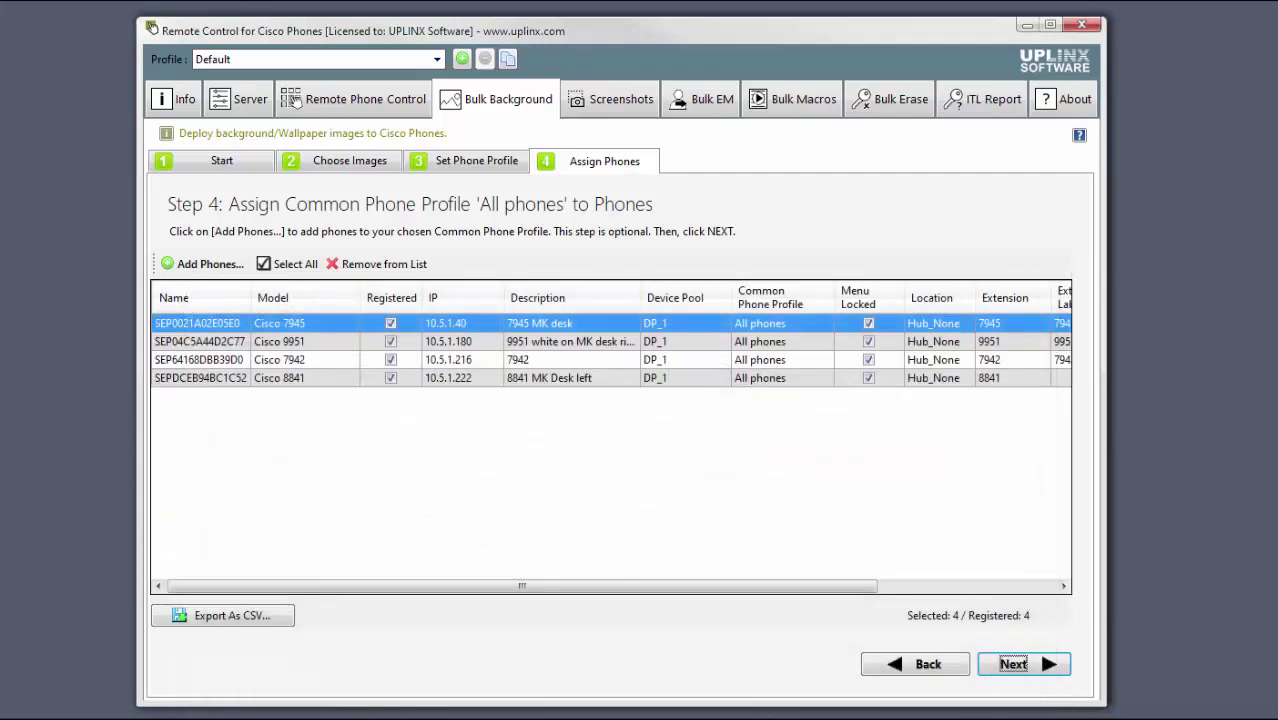
click(1015, 665)
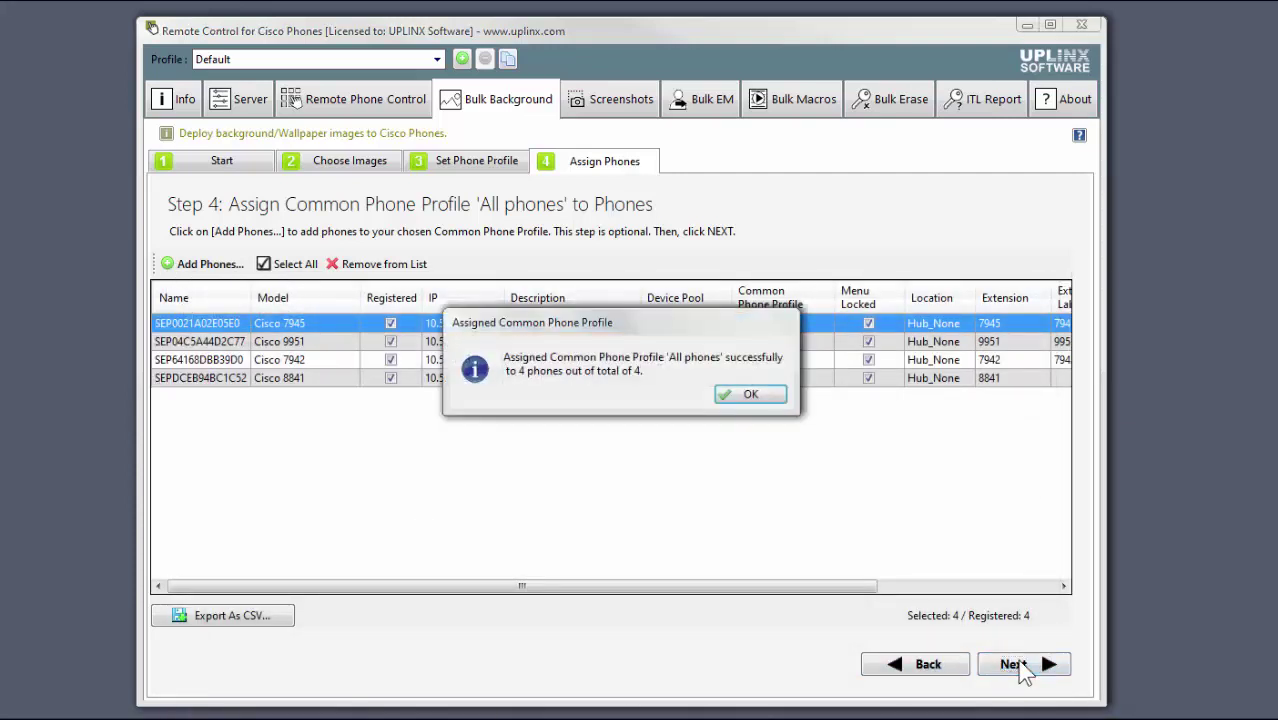
click(744, 393)
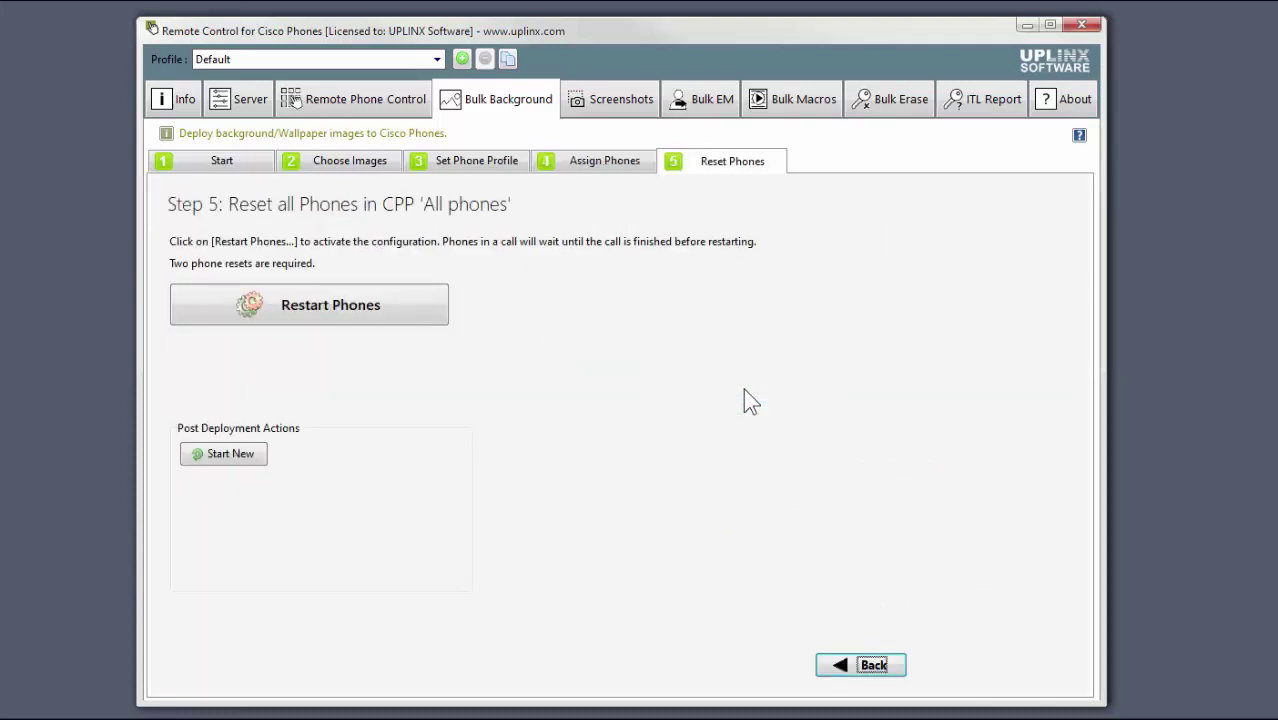
Restart the phones in the "All phones" profile, run the required second reset, and complete the deployment.
click(302, 314)
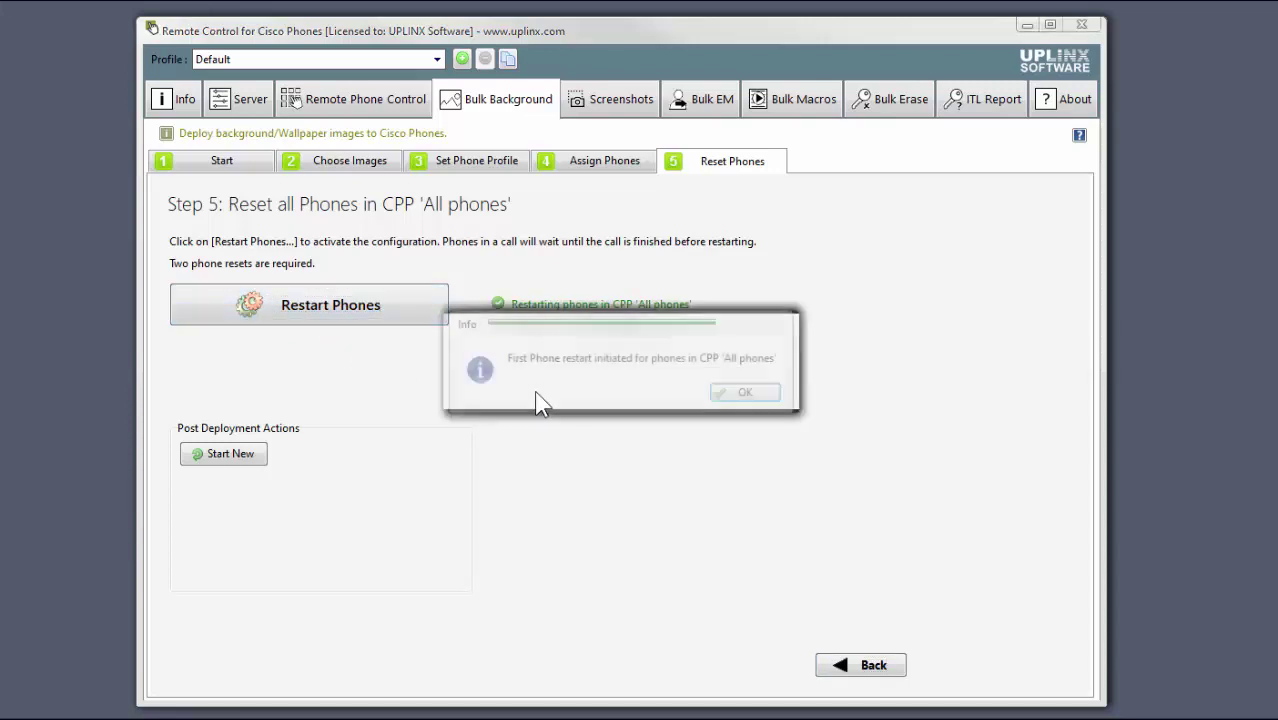
click(733, 396)
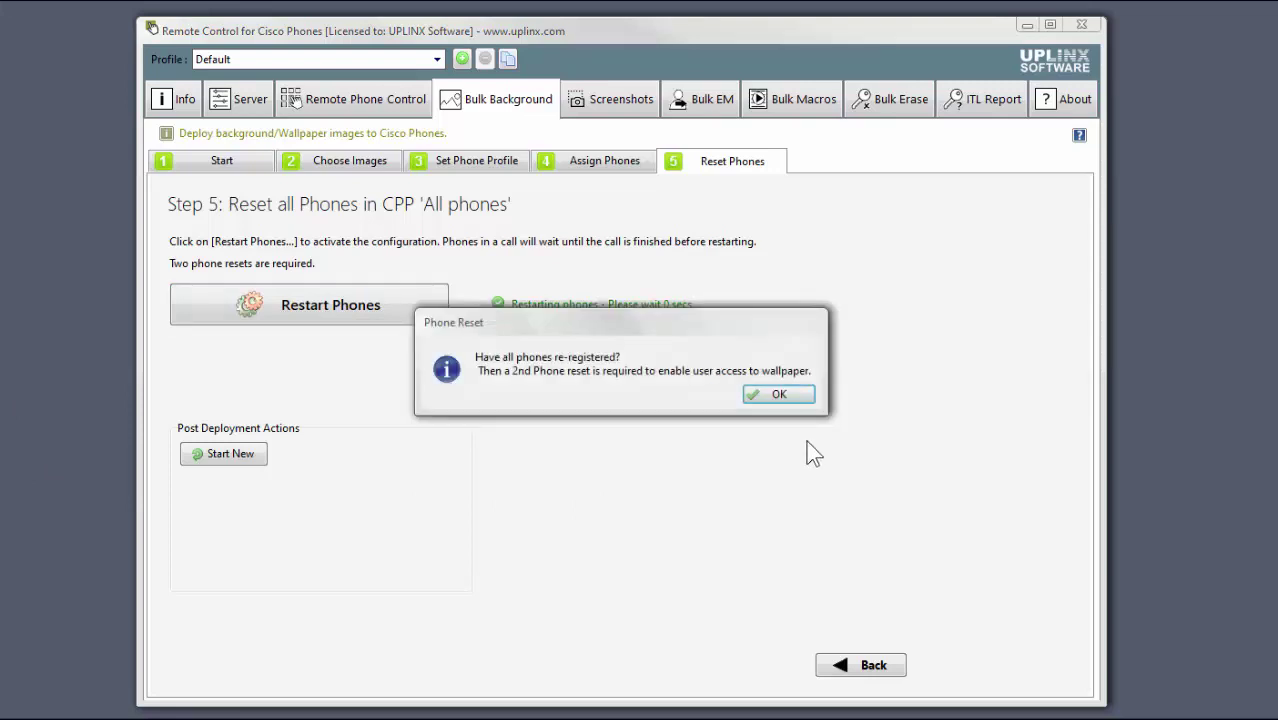
click(777, 395)
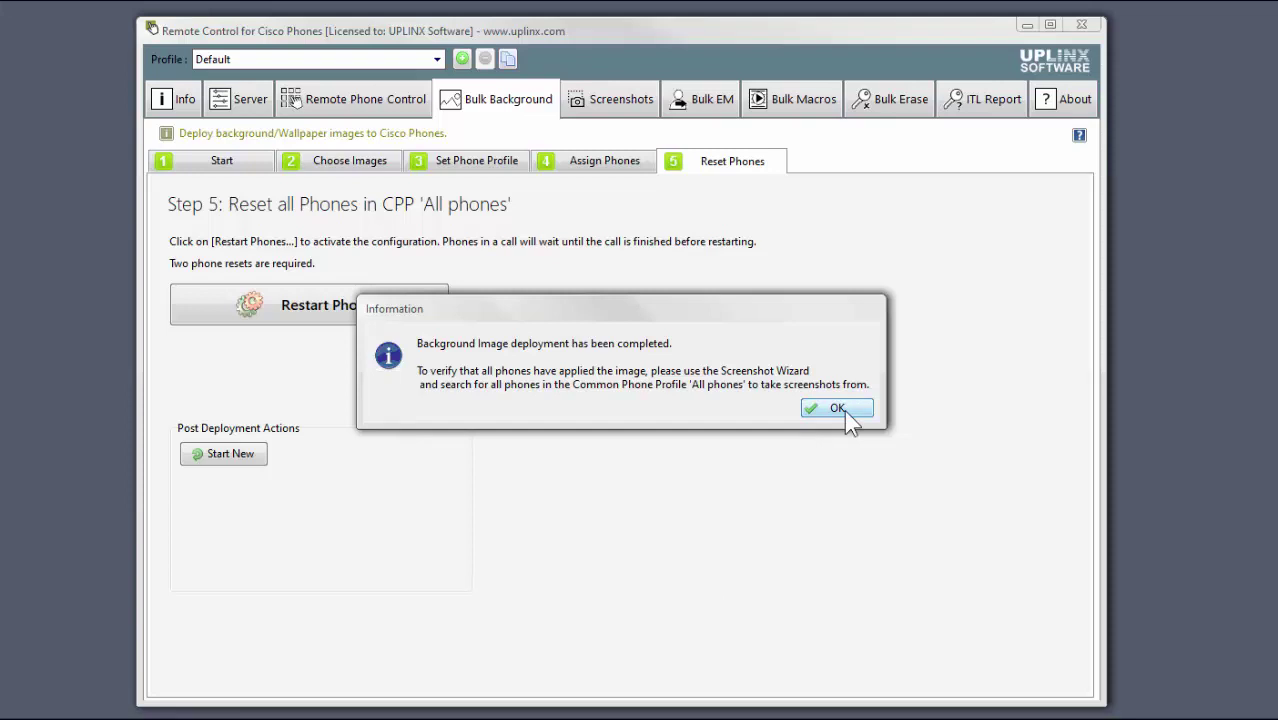
click(838, 408)
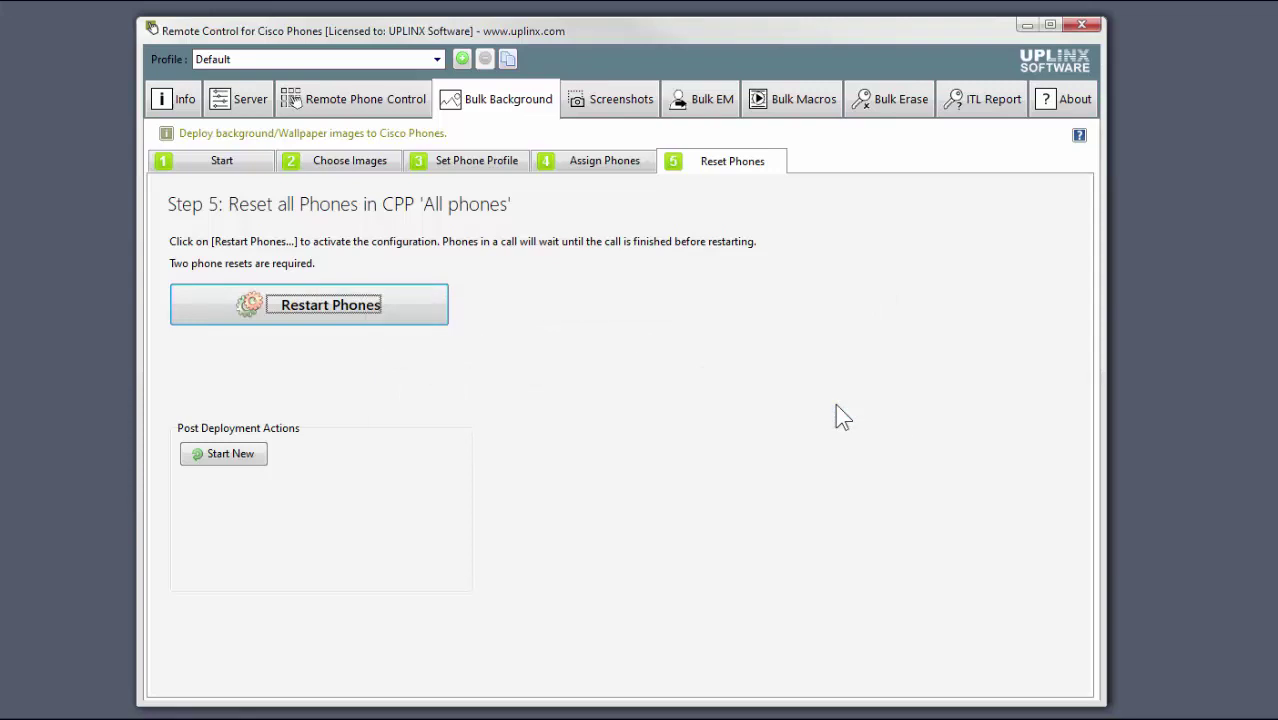